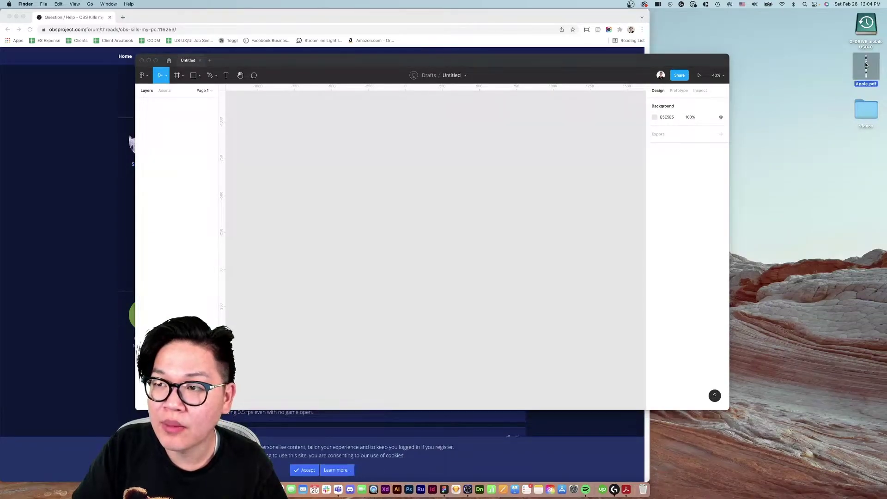
Dismiss Figma's unsupported PDF error, then open Apple.pdf in Acrobat and start Save As
left_click_drag(866, 67, 462, 223)
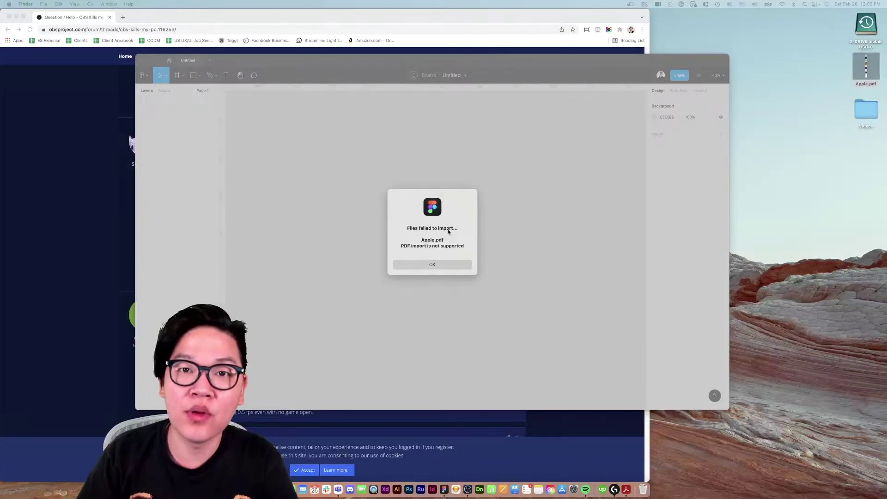
left_click(432, 265)
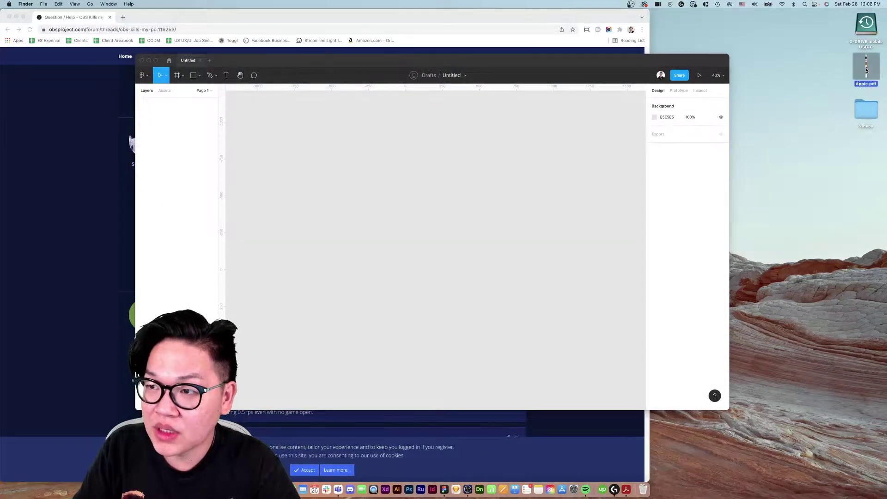
double_click(866, 70)
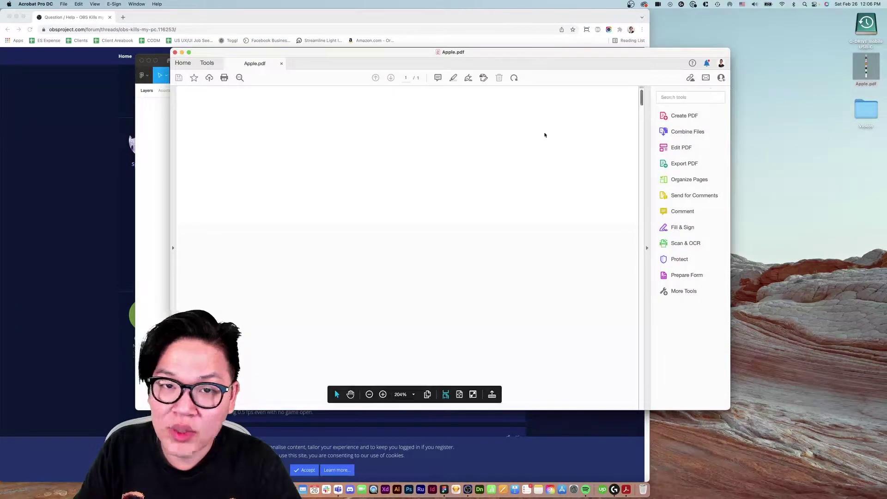
left_click(64, 3)
left_click(83, 69)
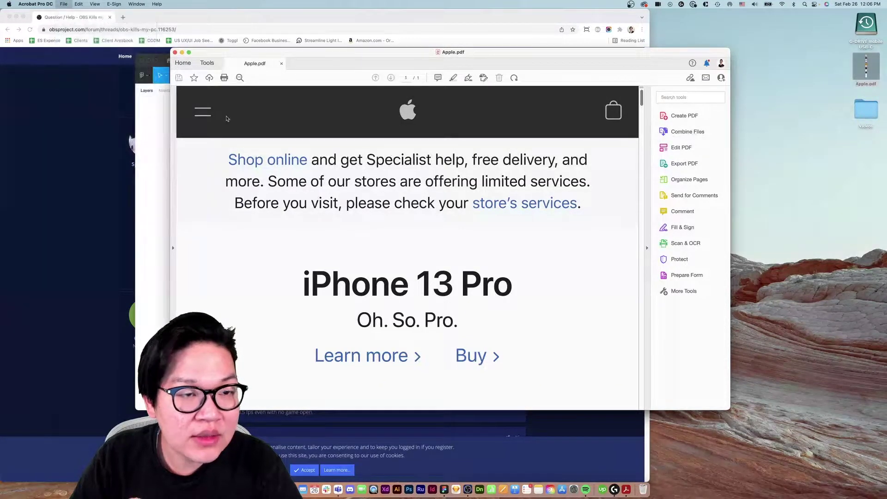
Set the Save As format to JPEG and save Apple.pdf as a JPEG image
left_click(408, 236)
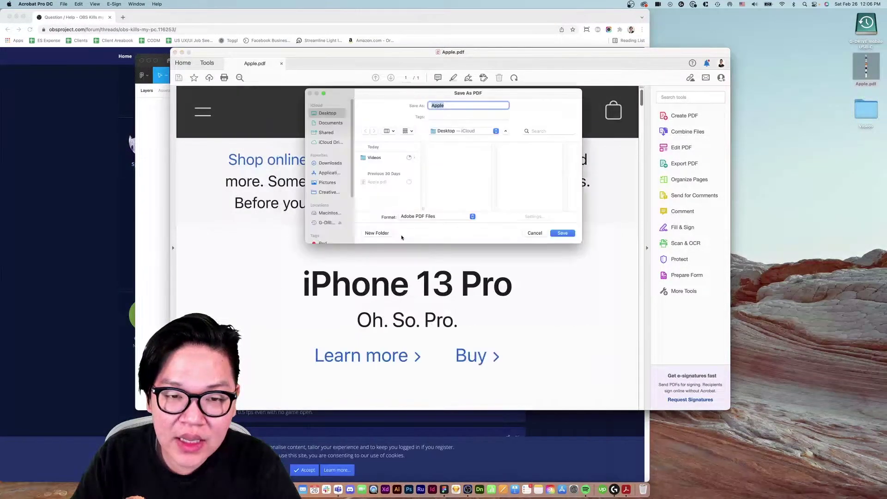
left_click(451, 217)
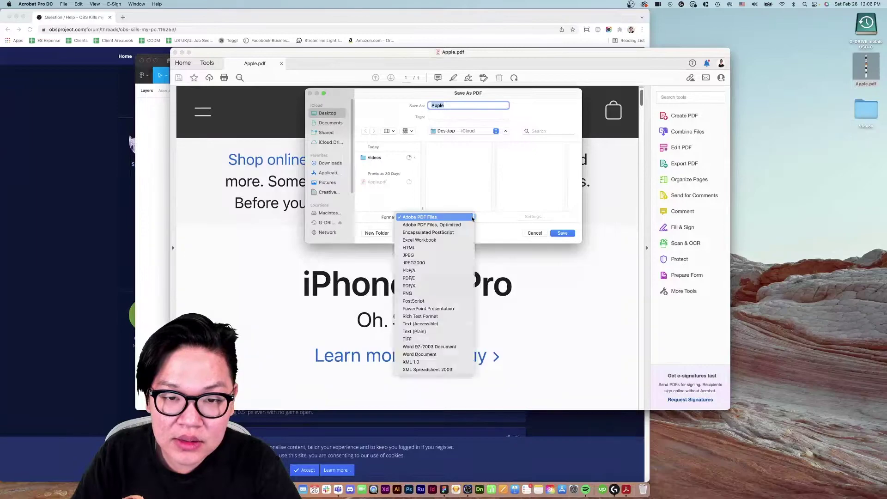
left_click(420, 255)
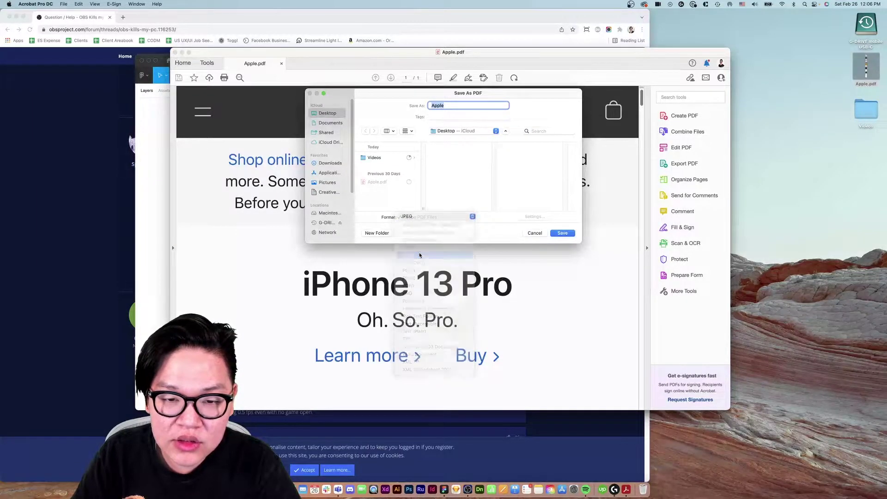
left_click(473, 217)
left_click(541, 236)
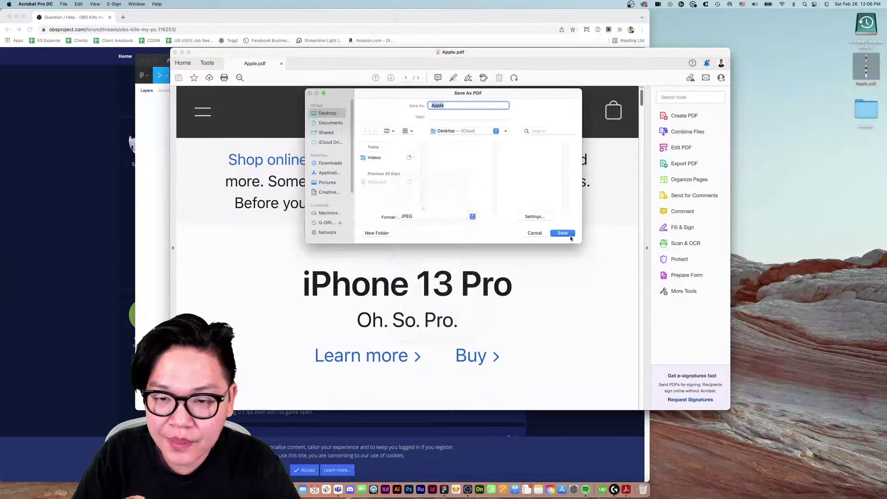
left_click(567, 234)
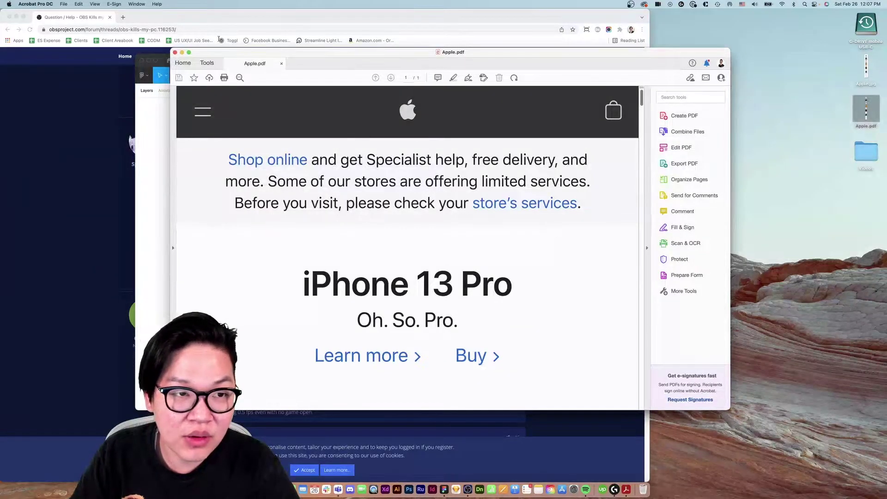
Switch back to Figma and drop Apple.jpg from the desktop onto the canvas
key("super+Tab")
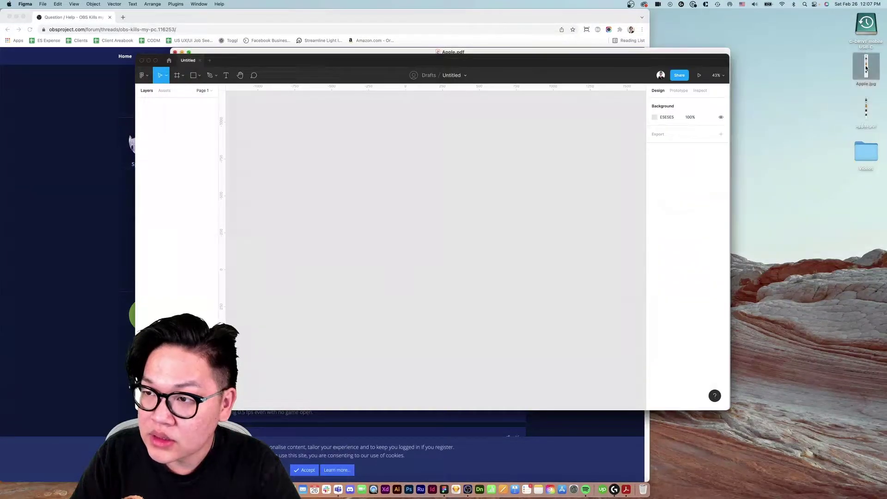
left_click_drag(866, 108, 429, 213)
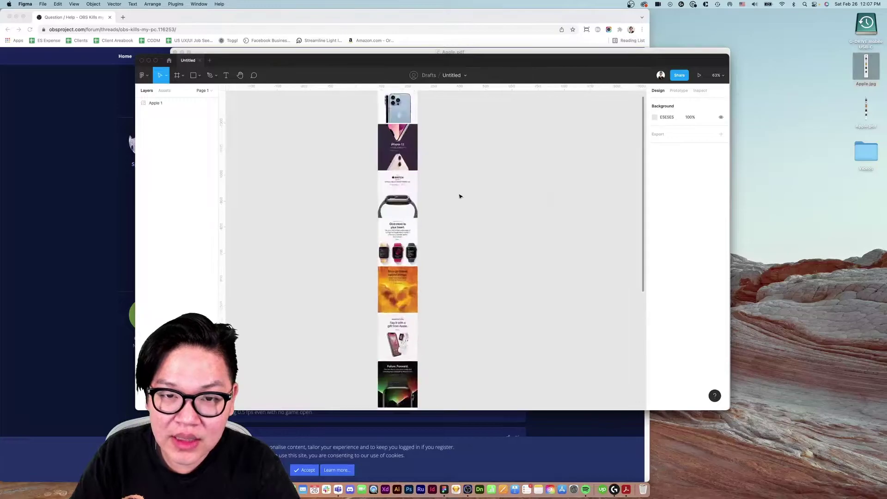